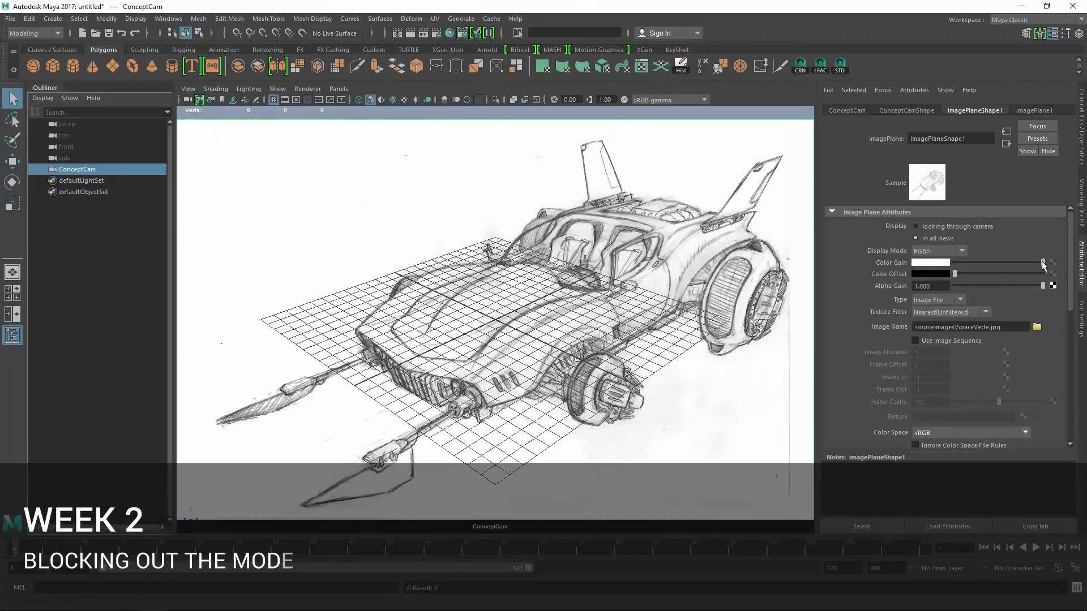
# Step: Dim the concept sketch image plane and finish a CV curve along the car's body line
pyautogui.moveTo(1041, 262)
pyautogui.mouseDown()
pyautogui.moveTo(996, 264)
pyautogui.moveTo(1017, 264)
pyautogui.mouseUp()
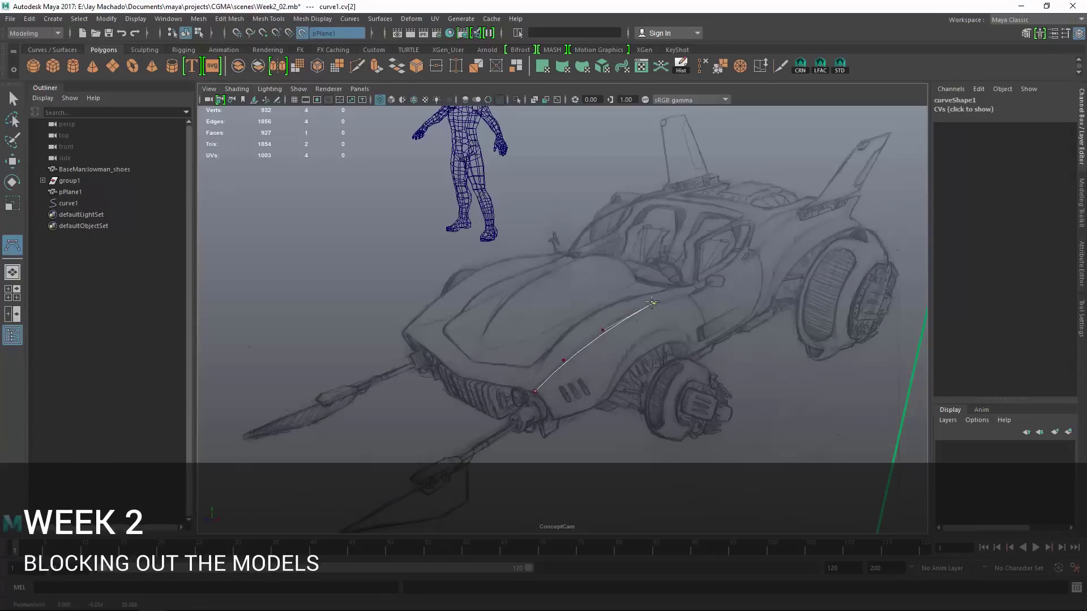
pyautogui.click(640, 309)
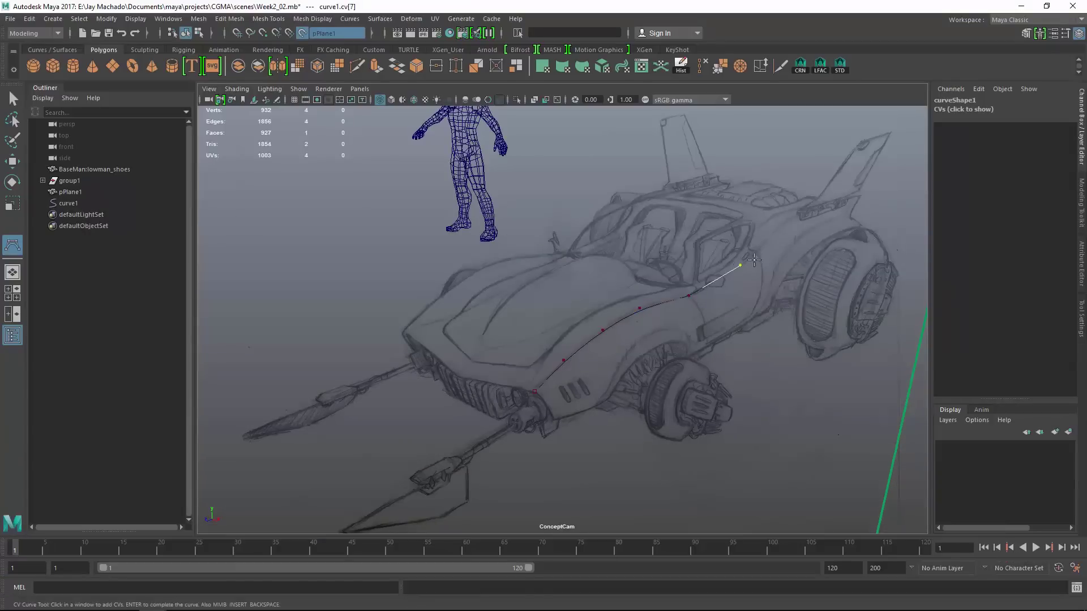
pyautogui.press('Return')
# Step: Orbit around the curve, hide the grid, and start moving the curve and editing its pivot
pyautogui.press('r')
pyautogui.moveTo(566, 340)
pyautogui.keyDown('alt'); pyautogui.mouseDown()
pyautogui.moveTo(659, 353)
pyautogui.moveTo(716, 318)
pyautogui.moveTo(623, 283)
pyautogui.mouseUp(); pyautogui.keyUp('alt')
pyautogui.press('w')
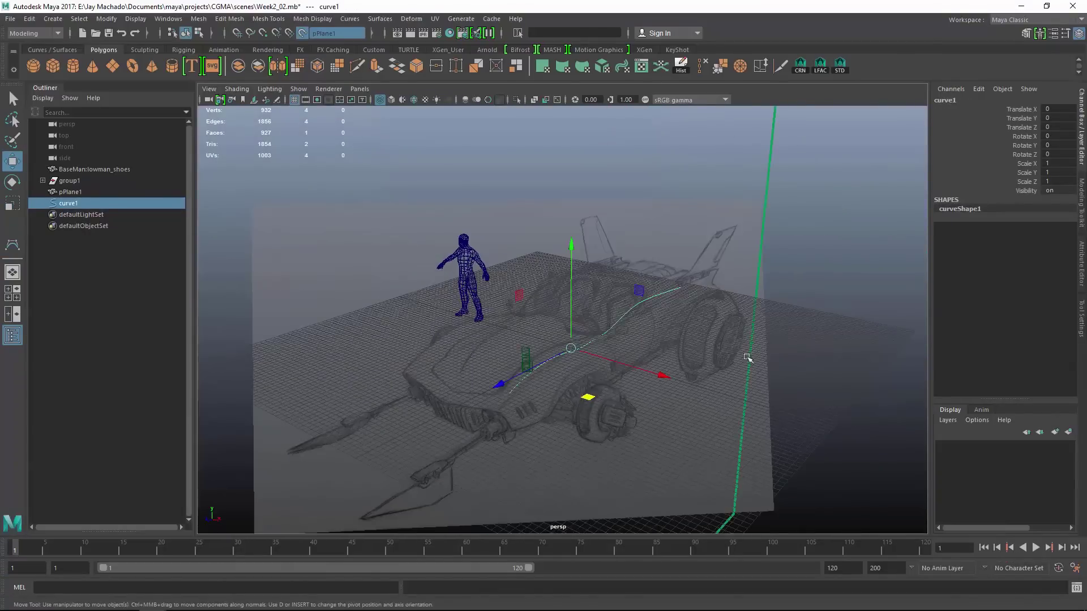
pyautogui.click(294, 100)
pyautogui.press('d')
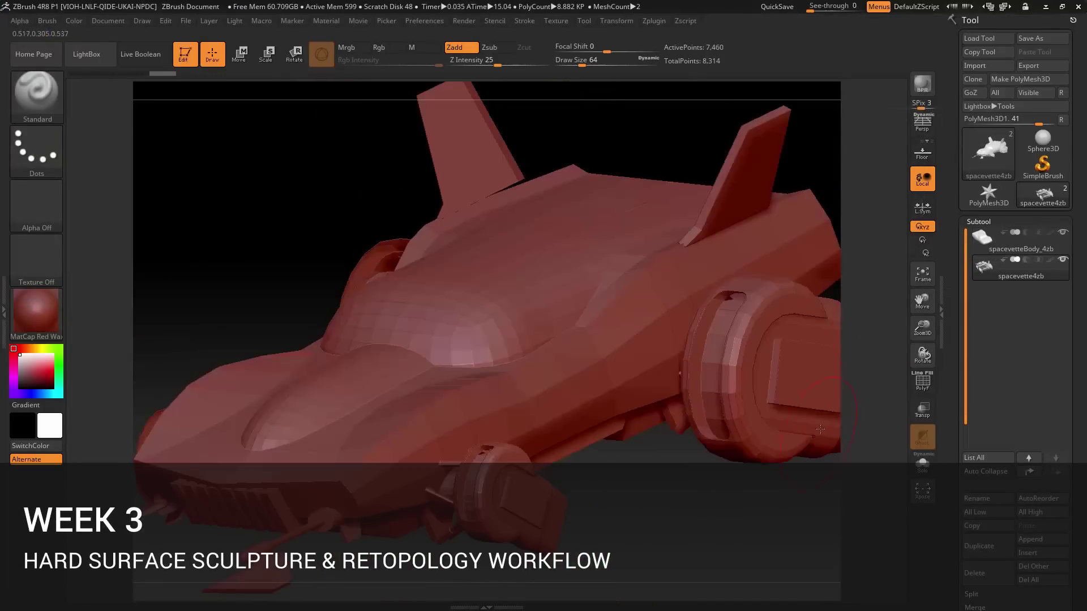
# Step: Frame and orbit around the imported spacevette4zb car mesh and its smoothed sculpt close-up
pyautogui.press('f')
pyautogui.moveTo(758, 481); pyautogui.dragTo(739, 475)
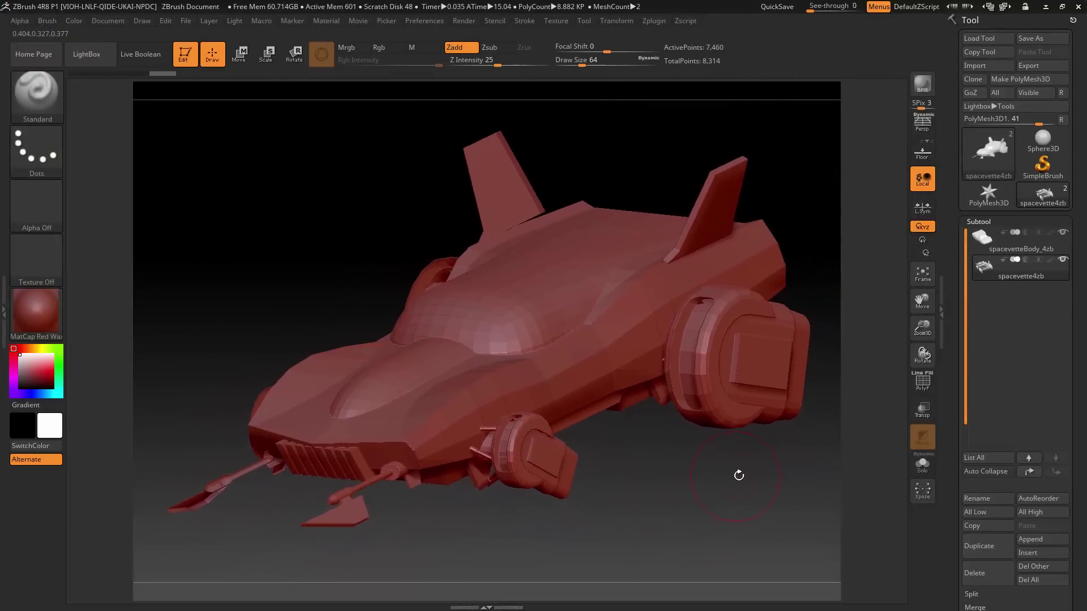
pyautogui.moveTo(628, 481); pyautogui.dragTo(734, 491)
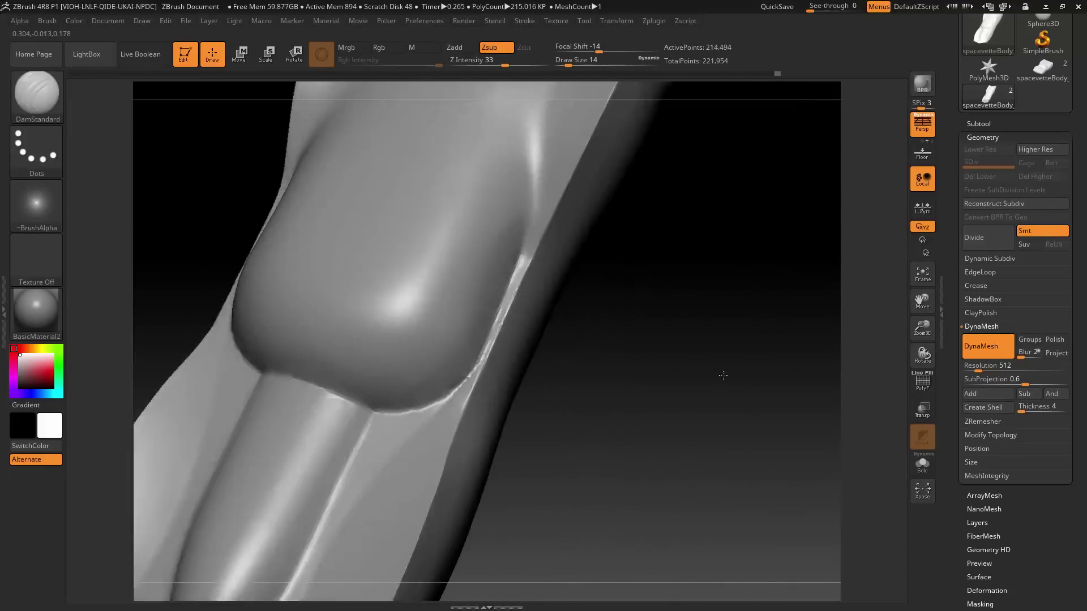
pyautogui.moveTo(723, 376)
pyautogui.mouseDown()
pyautogui.moveTo(481, 269)
pyautogui.moveTo(604, 298)
pyautogui.mouseUp()
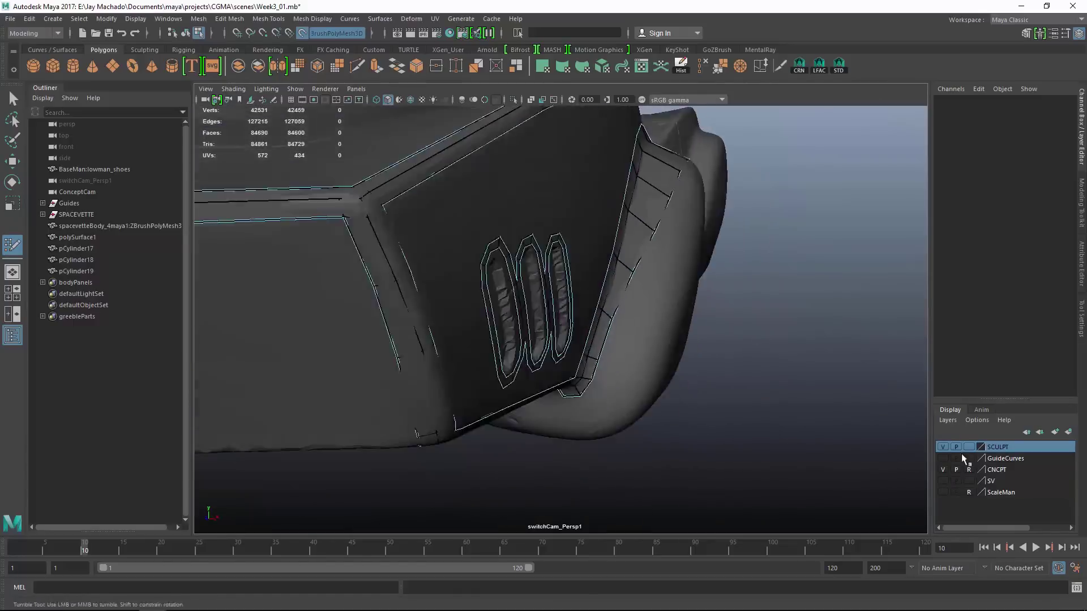
# Step: Select and frame the engine blade group, then rotate the blades to tilt further outward
pyautogui.keyDown('alt'); pyautogui.moveTo(635, 358); pyautogui.dragTo(733, 320); pyautogui.keyUp('alt')
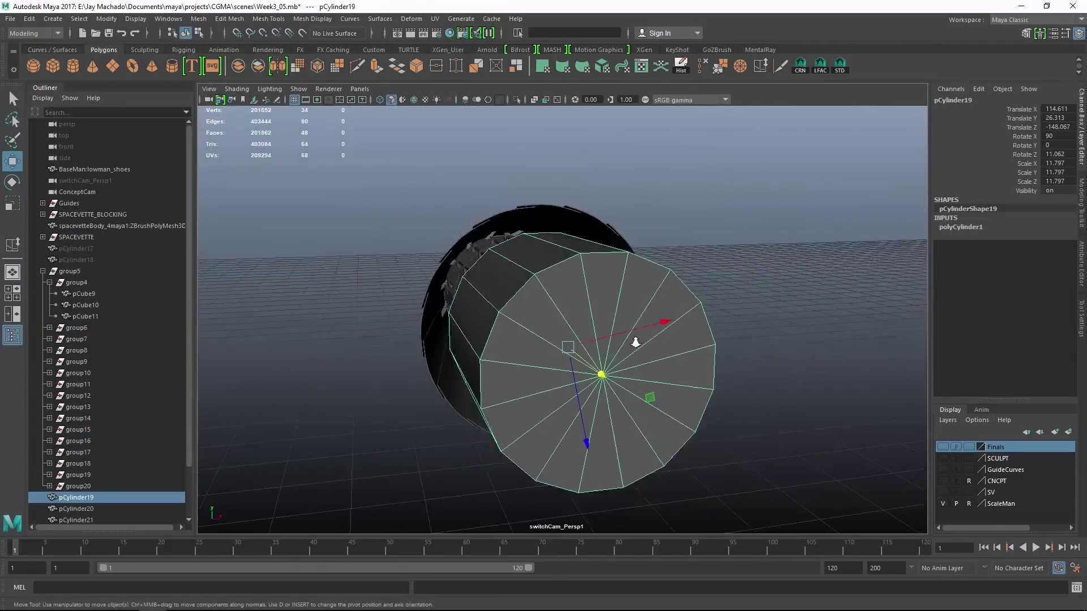
pyautogui.moveTo(635, 342)
pyautogui.keyDown('alt'); pyautogui.mouseDown()
pyautogui.moveTo(788, 361)
pyautogui.moveTo(476, 381)
pyautogui.moveTo(675, 395)
pyautogui.moveTo(645, 339)
pyautogui.moveTo(577, 348)
pyautogui.mouseUp(); pyautogui.keyUp('alt')
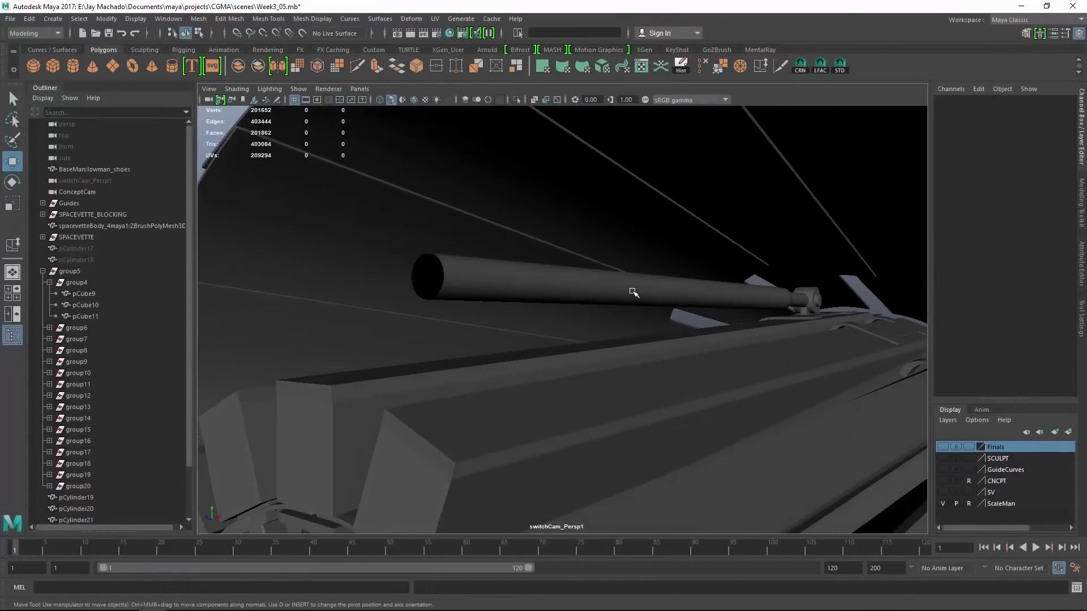
pyautogui.click(634, 293)
pyautogui.press('f')
pyautogui.press('e')
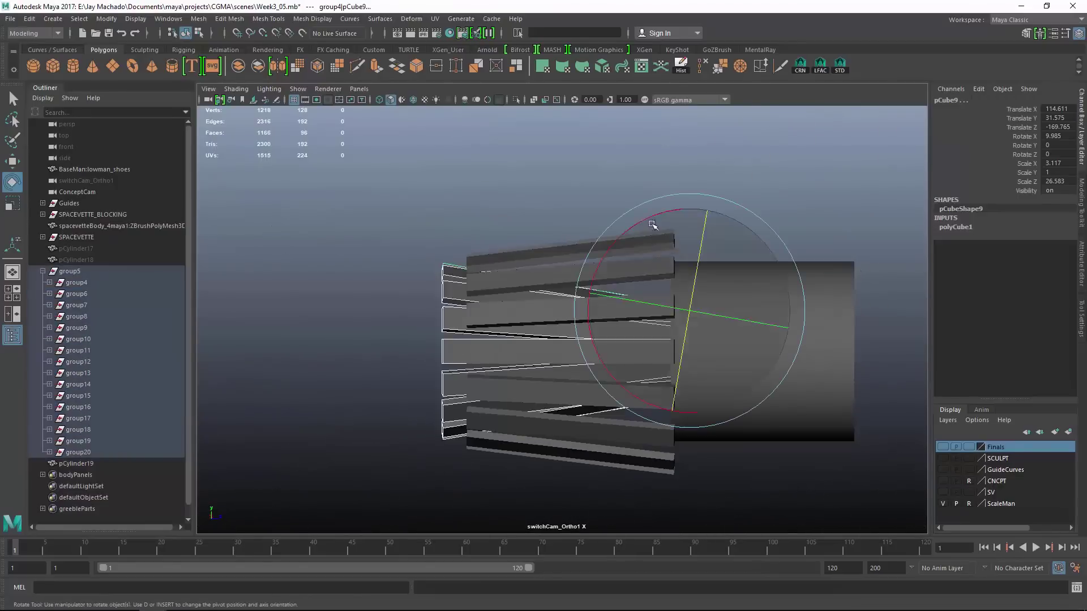
pyautogui.moveTo(551, 234); pyautogui.dragTo(542, 218)
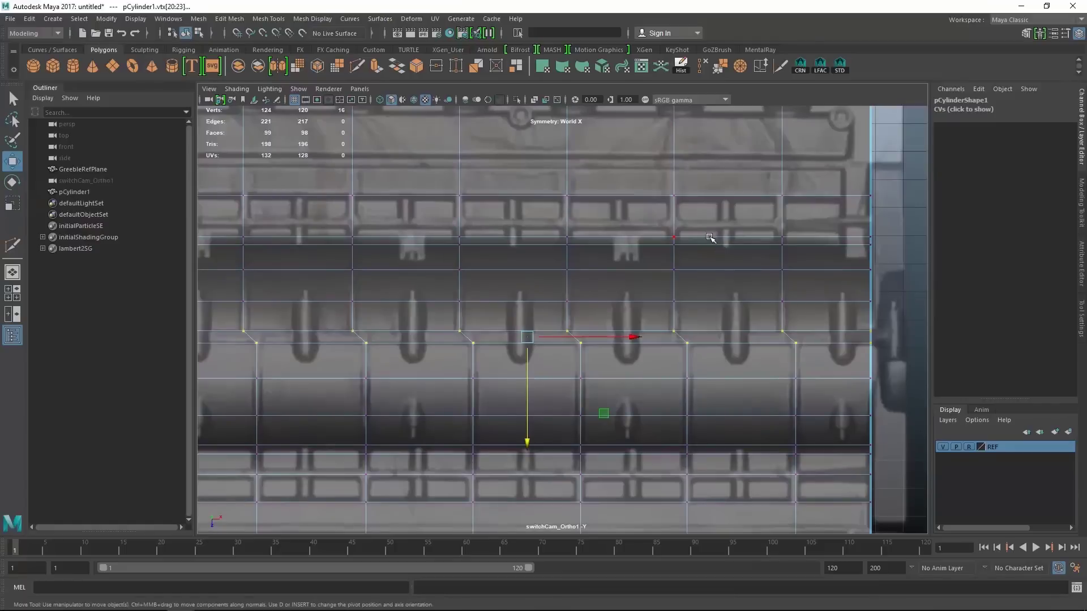
# Step: Scale the greeble strip and cut new edges into it with Multi-Cut
pyautogui.press('F8')
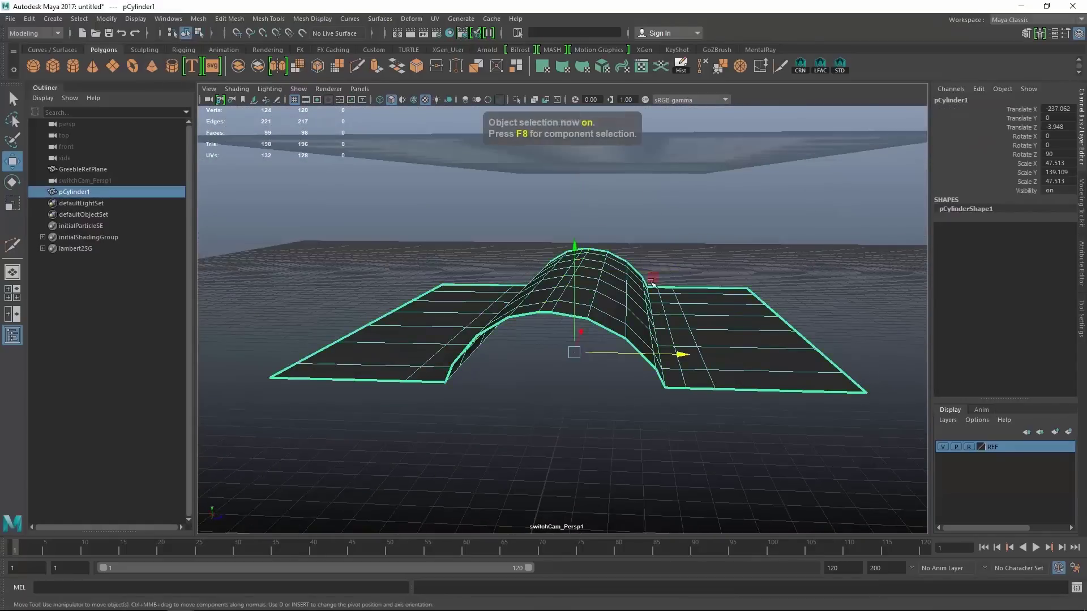
pyautogui.press('r')
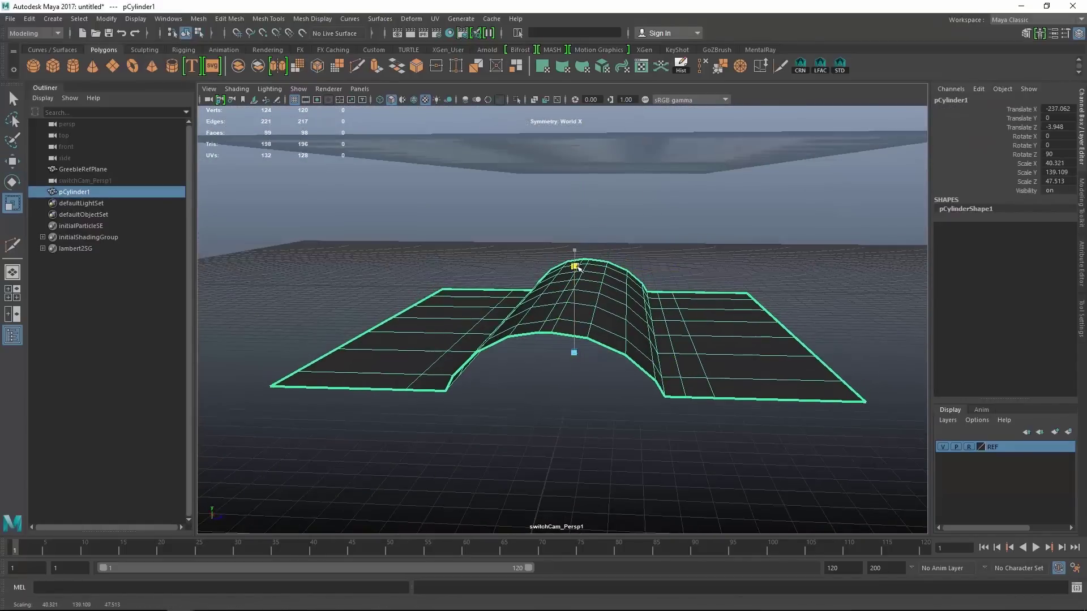
pyautogui.press('F8')
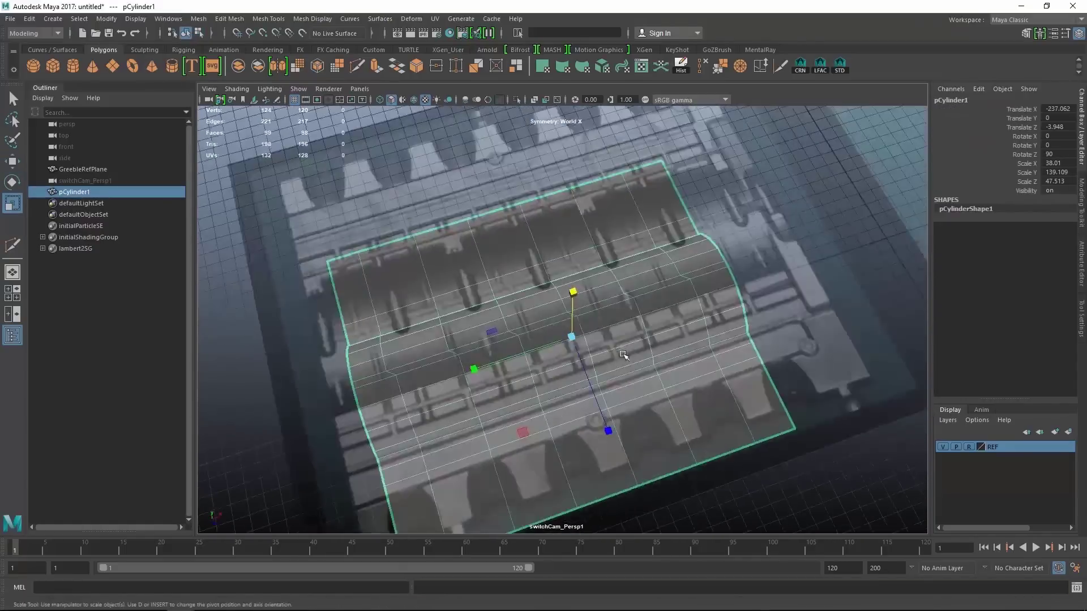
pyautogui.scroll(2, 662, 300)
pyautogui.scroll(1, 662, 300)
pyautogui.hotkey('ctrl', 'shift', 'x')
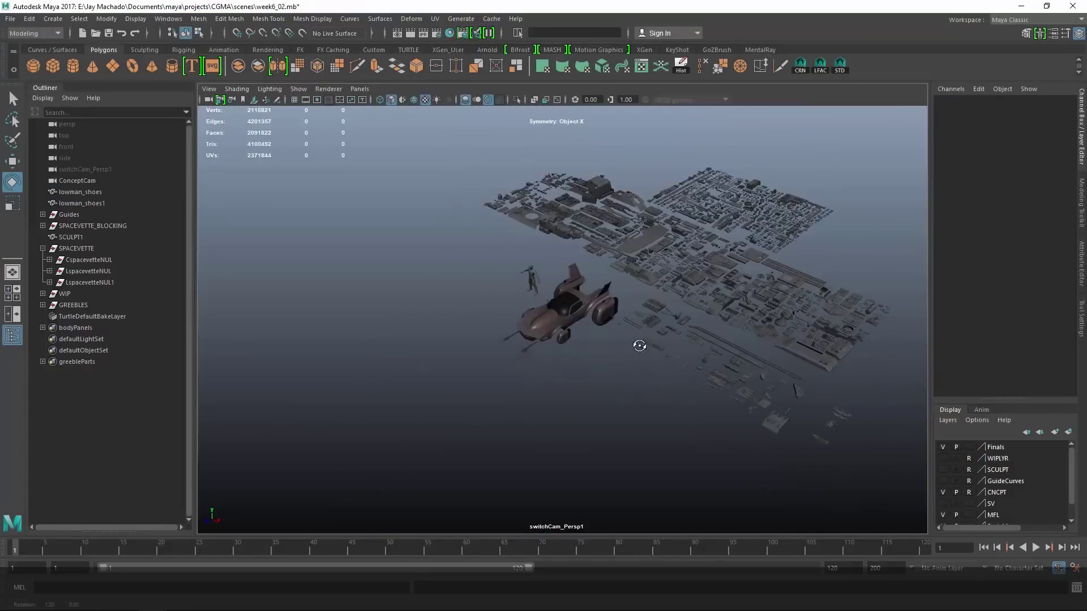
pyautogui.scroll(5, 614, 407)
# Step: Place the greeble at the car's front intake, switch to shaded display, and view through ConceptCam
pyautogui.click(613, 408)
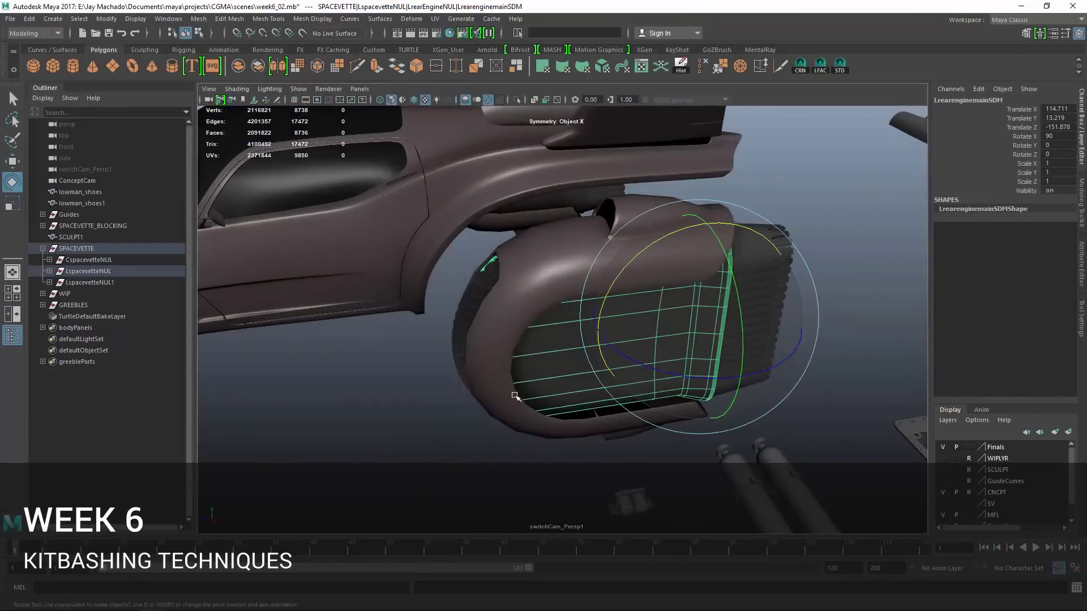
pyautogui.keyDown('alt'); pyautogui.moveTo(614, 407); pyautogui.dragTo(538, 440); pyautogui.keyUp('alt')
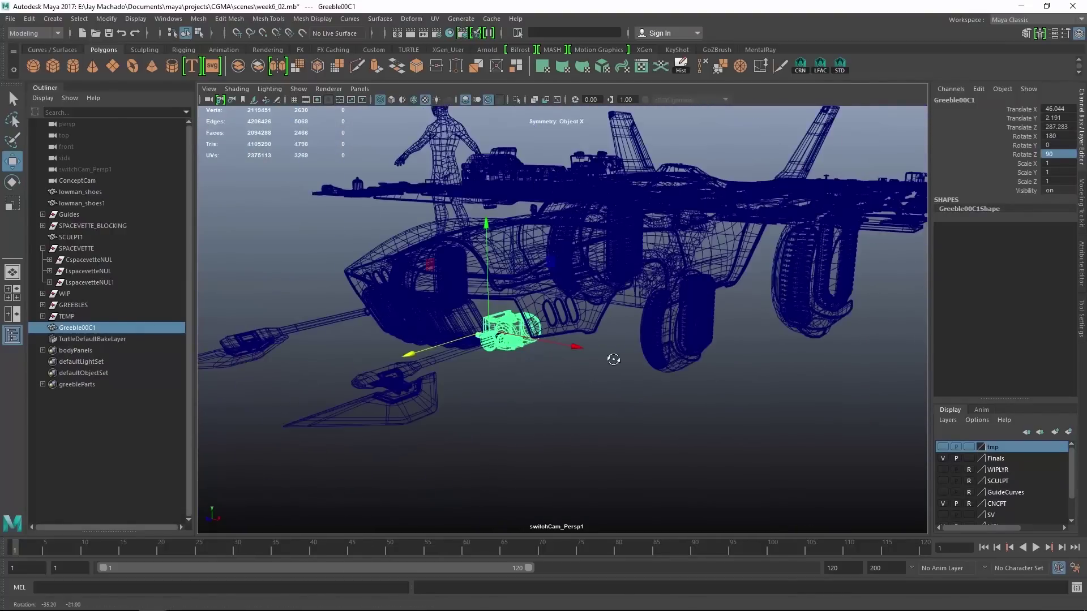
pyautogui.press('5')
pyautogui.keyDown('alt'); pyautogui.moveTo(628, 360); pyautogui.dragTo(457, 100); pyautogui.keyUp('alt')
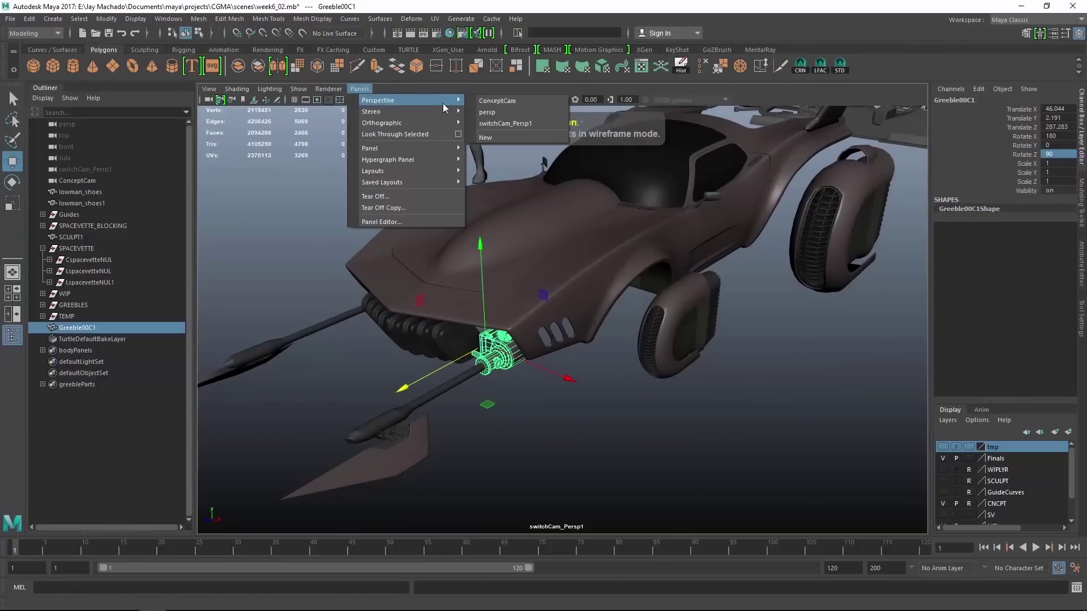
pyautogui.click(497, 101)
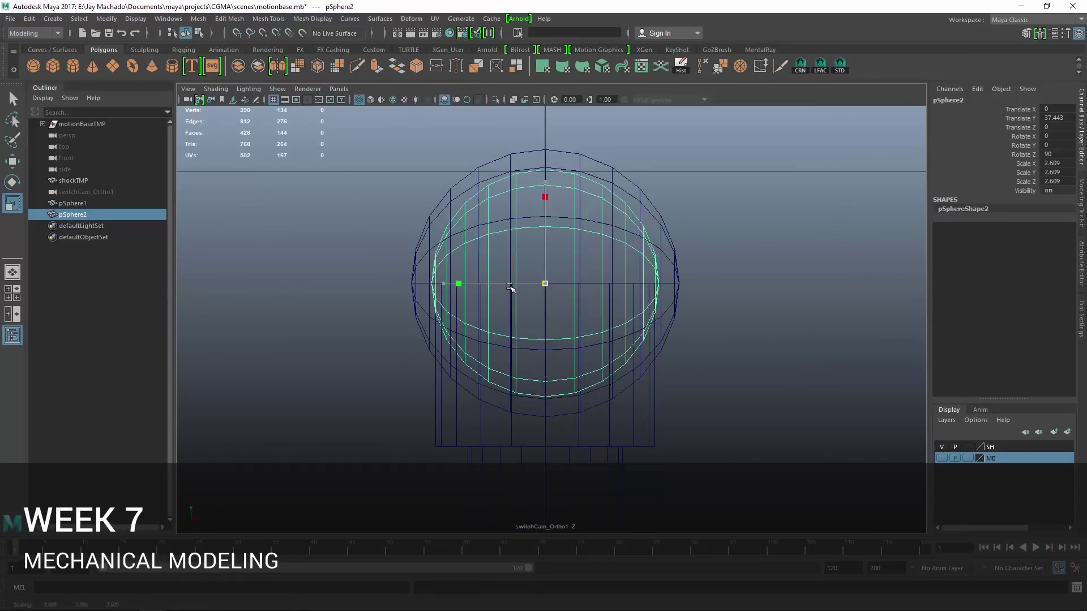
# Step: Rotate the sphere and duplicate it with Ctrl+D for the motion base
pyautogui.press('e')
pyautogui.press('q')
pyautogui.hotkey('ctrl', 'd')
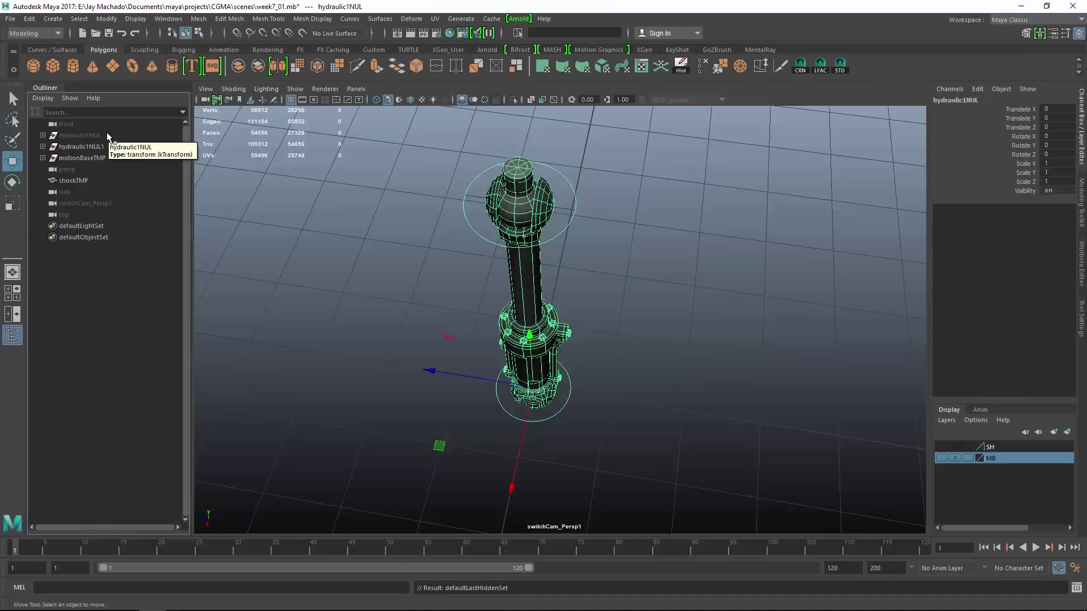
# Step: Play and stop the landing-leg skid animation, then select the LFlandingleg1BNUL node
pyautogui.hotkey('ctrl', 'h')
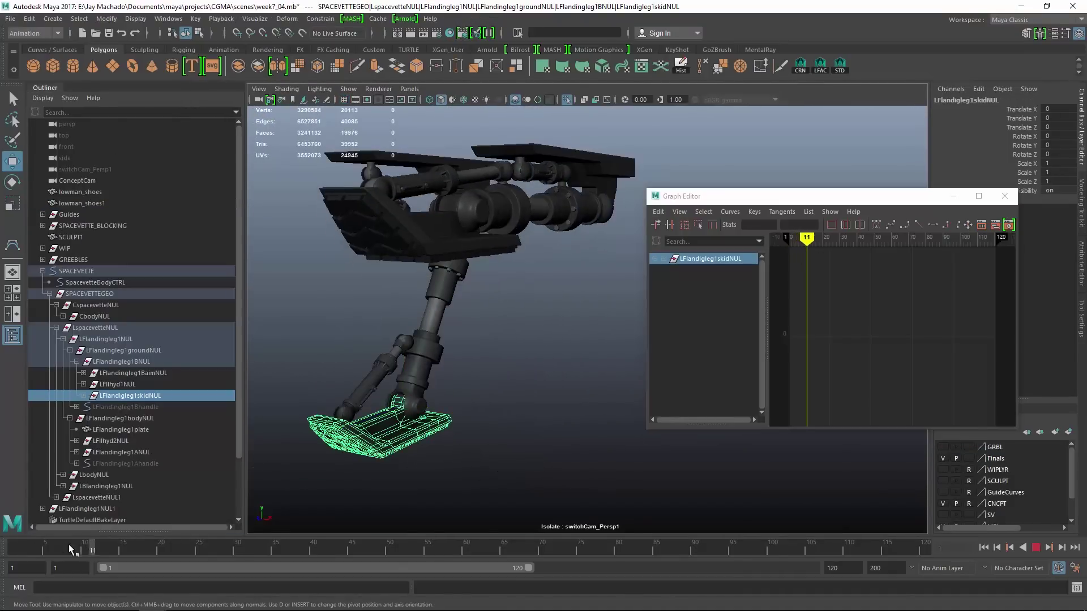
pyautogui.press('Escape')
pyautogui.keyDown('alt'); pyautogui.moveTo(592, 398); pyautogui.dragTo(502, 286); pyautogui.keyUp('alt')
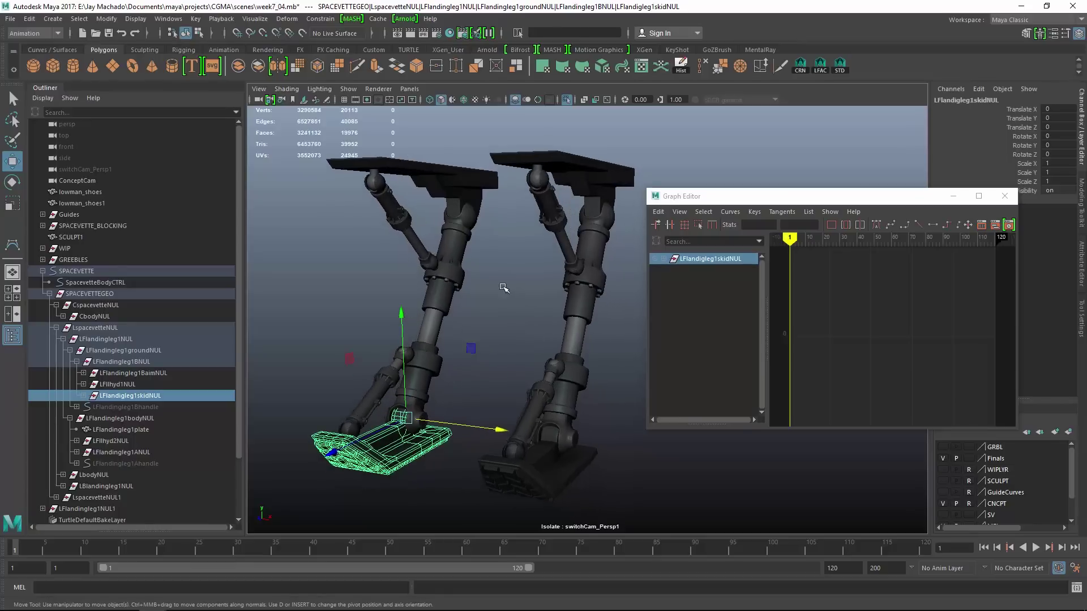
pyautogui.click(144, 362)
pyautogui.click(173, 20)
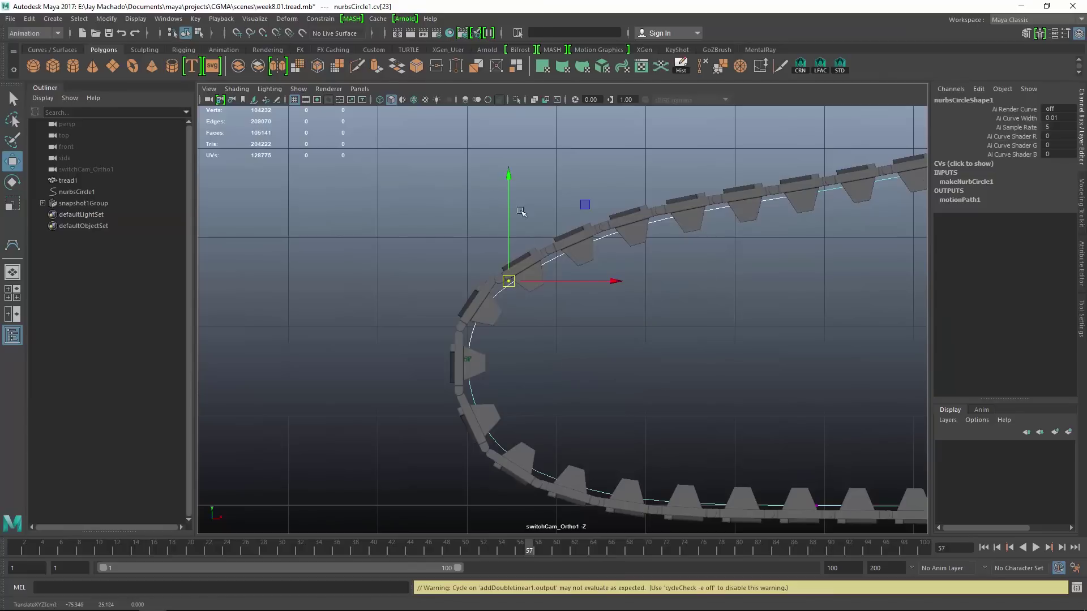
# Step: Bring the packed greeble UV layout into view and select the engine pipe's UV shells
pyautogui.click(103, 203)
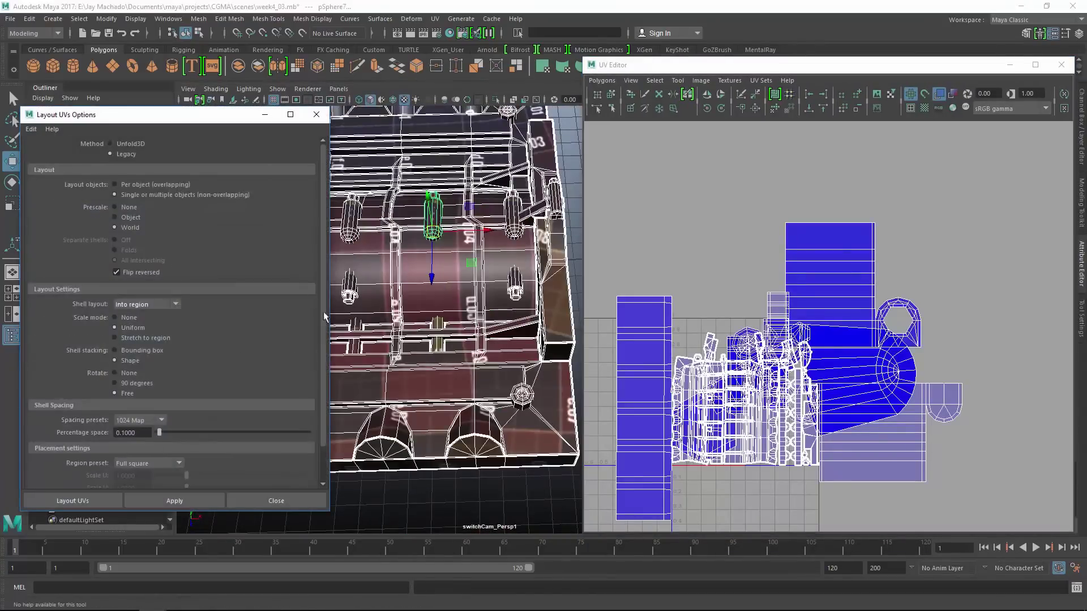
pyautogui.scroll(-2, 129, 187)
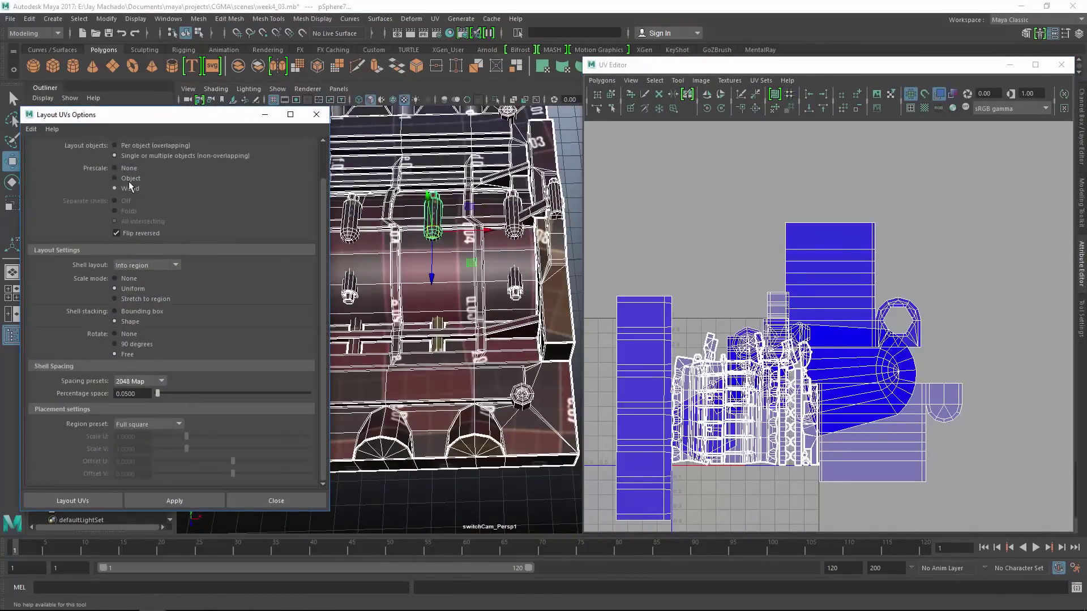
pyautogui.scroll(-3, 747, 360)
pyautogui.scroll(-3, 835, 408)
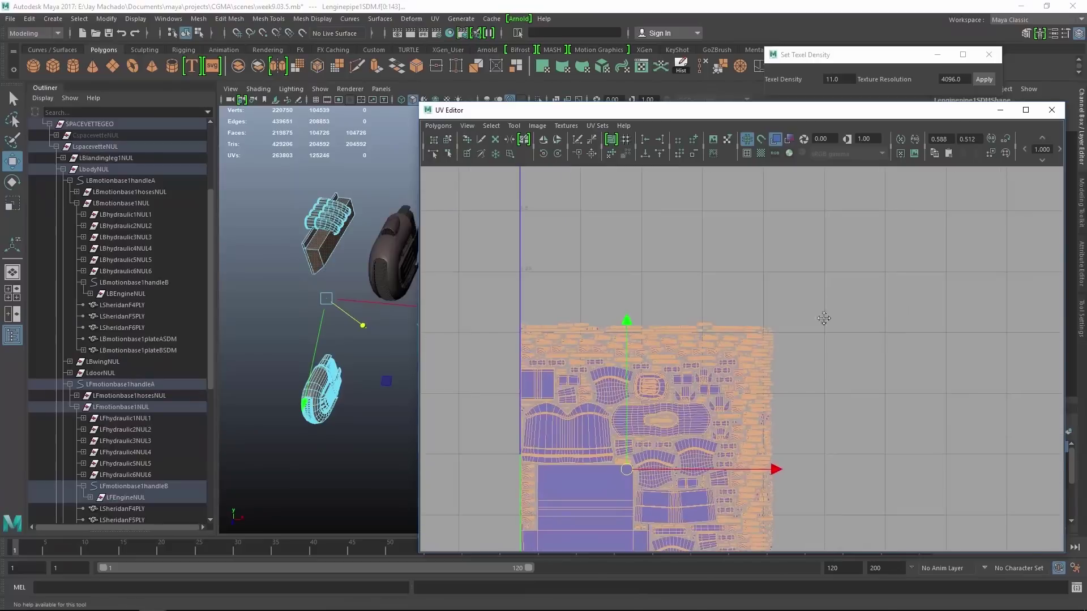
pyautogui.keyDown('alt'); pyautogui.moveTo(823, 319); pyautogui.dragTo(854, 207, button='middle'); pyautogui.keyUp('alt')
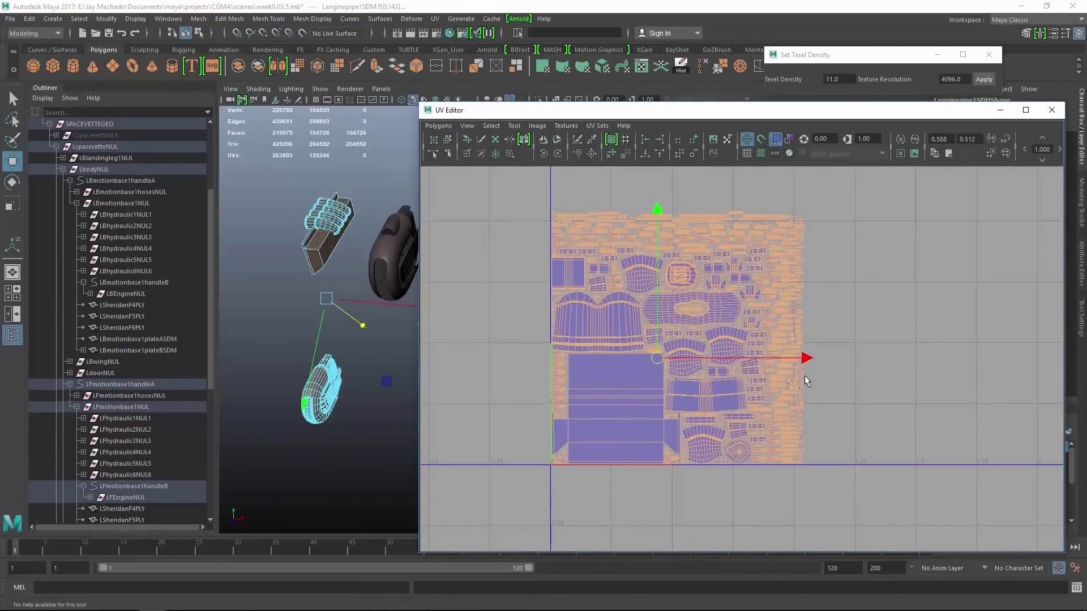
pyautogui.moveTo(733, 392); pyautogui.dragTo(860, 429, button='right')
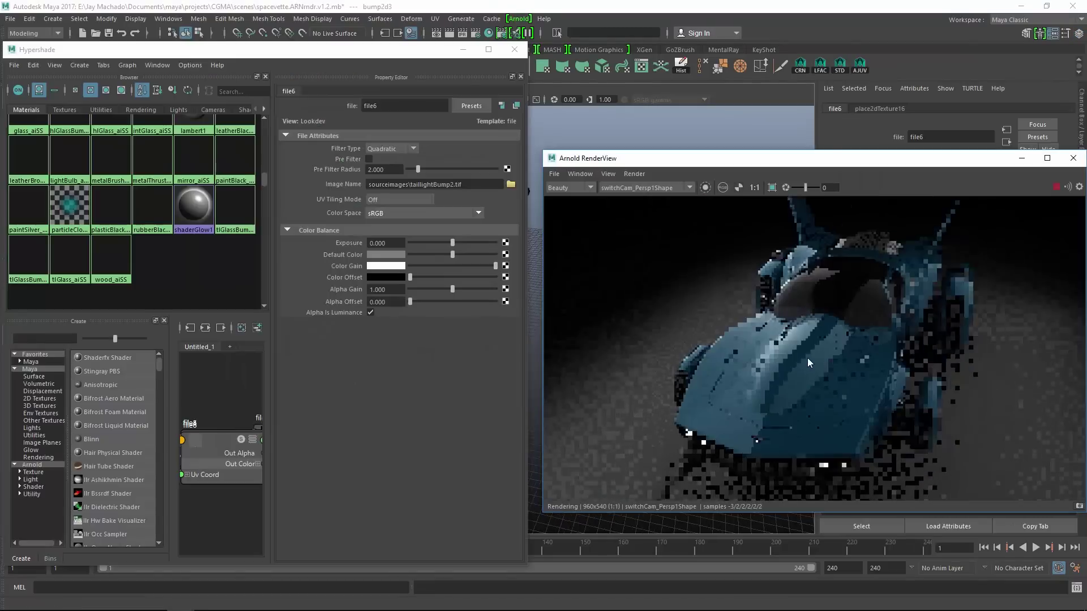
# Step: Open the engineGlow_aiSS material's settings from the Hypershade Materials browser
pyautogui.scroll(2, 243, 155)
pyautogui.click(240, 137)
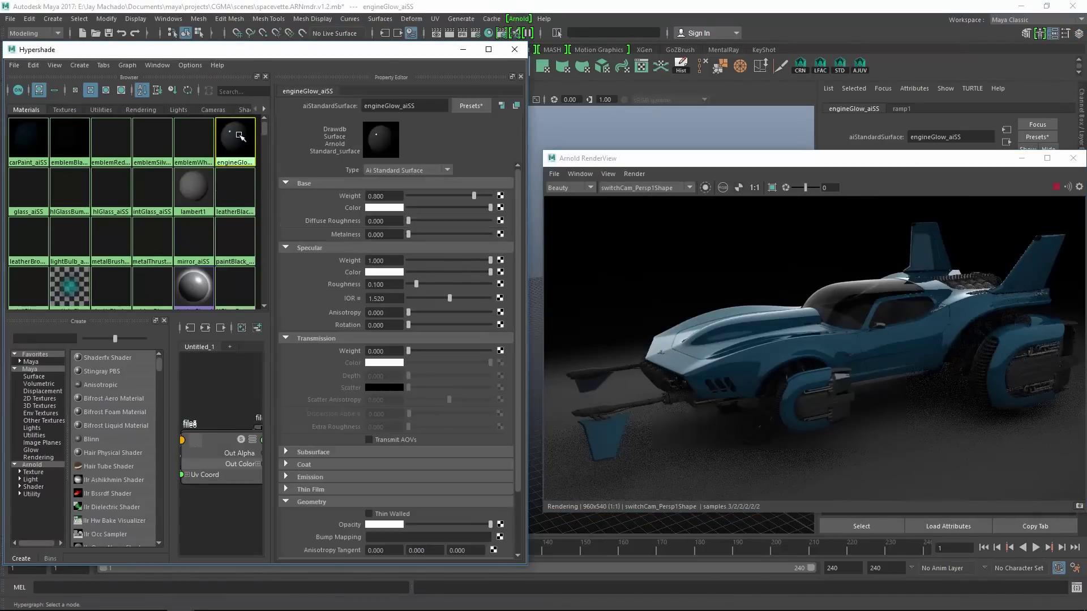